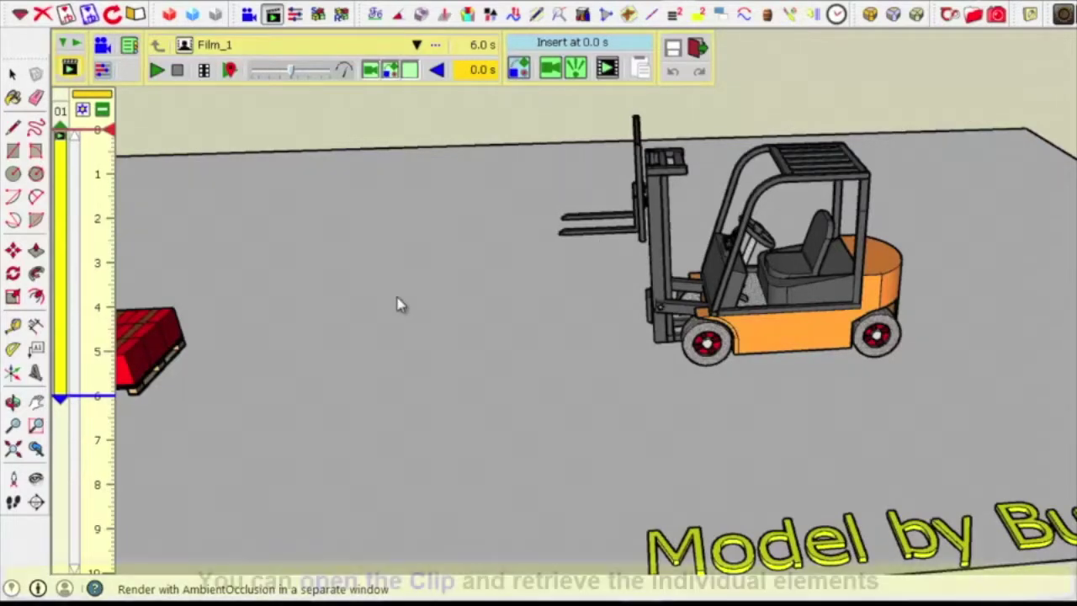
Open the Forklift Translation 1 clip in Film_1 to show its three movement tracks
double_click(65, 259)
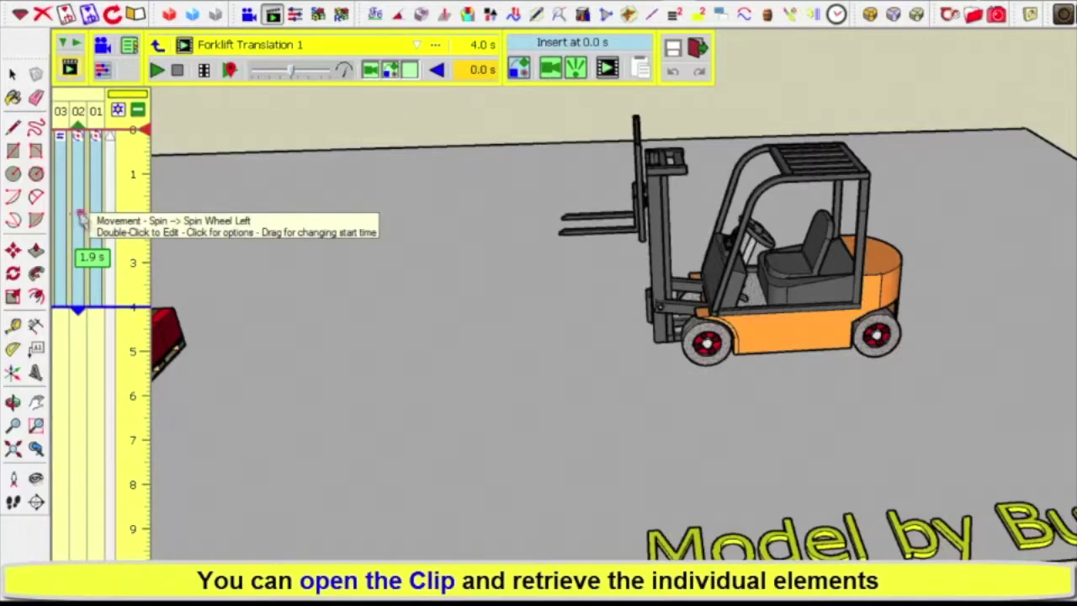
Open the Spin Wheel Left movement, a 794.2° spin over 4.0 s, and play it in the film
left_click(80, 214)
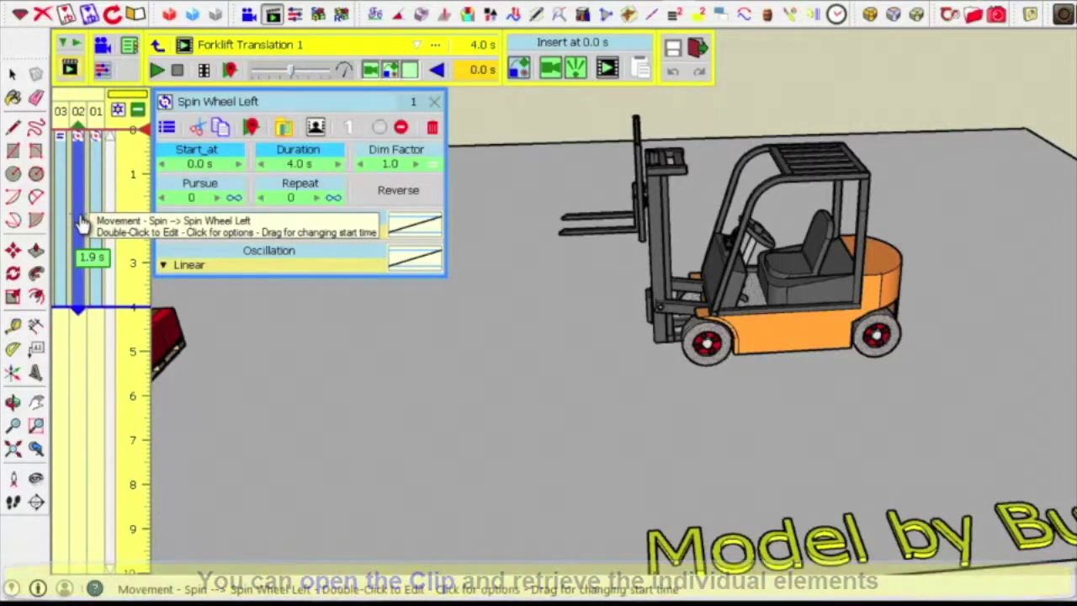
left_click(80, 217)
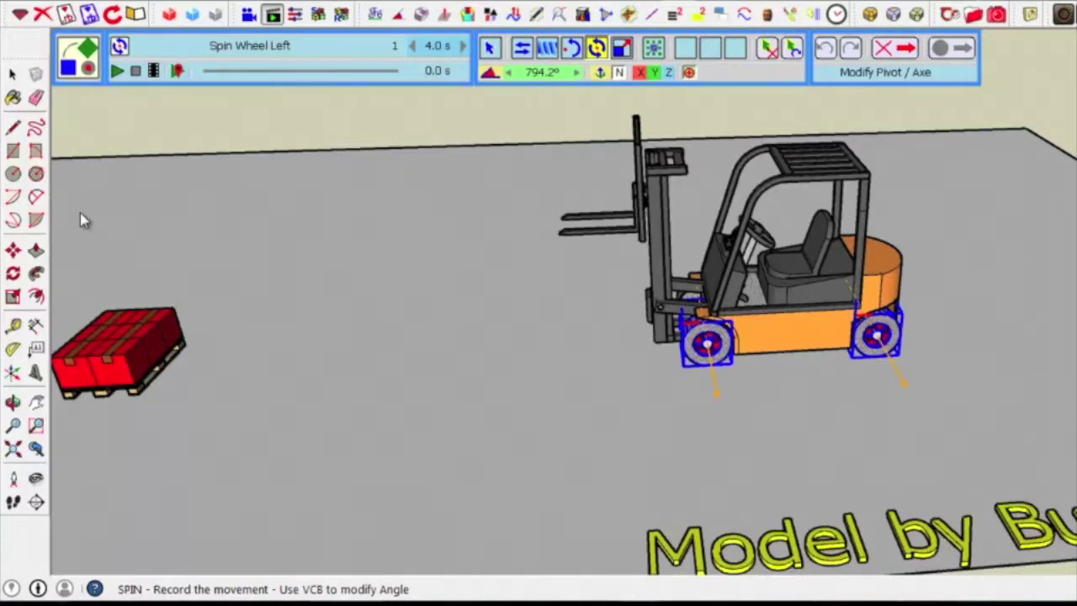
left_click(120, 74)
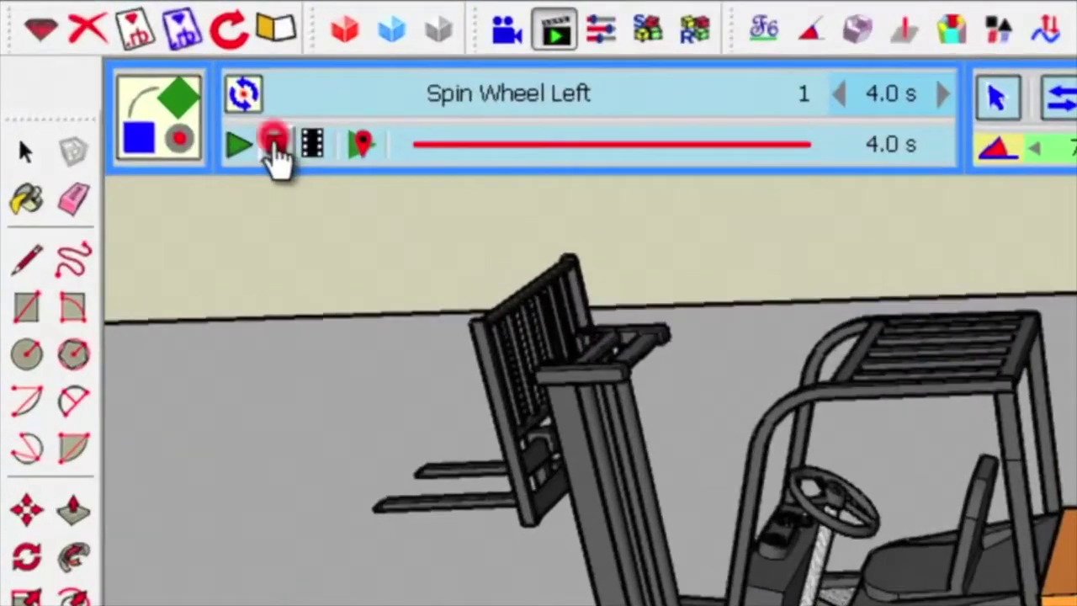
left_click(172, 92)
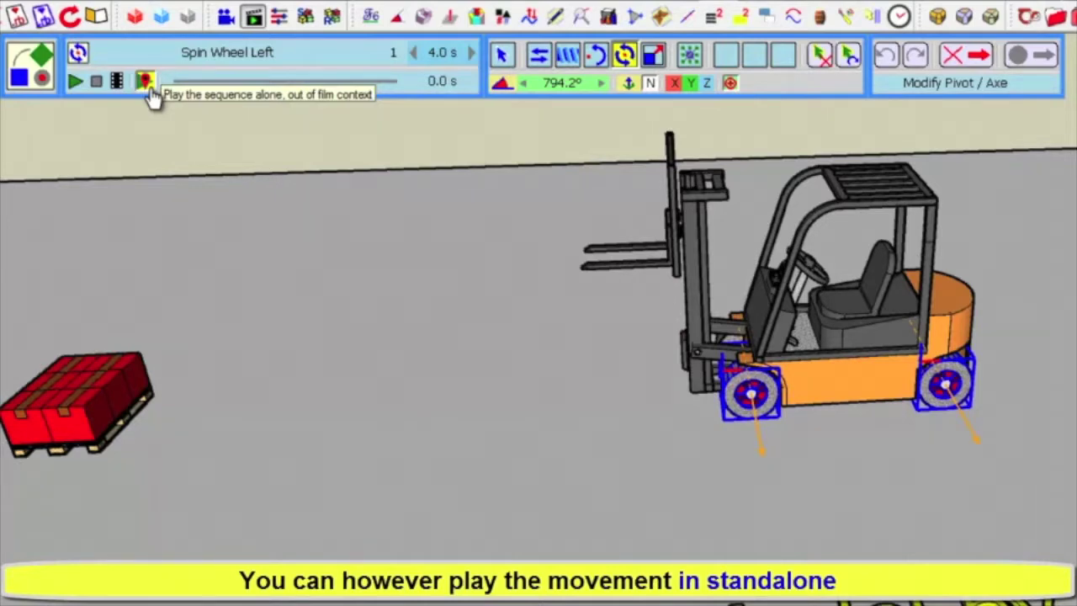
Replay Spin Wheel Left, play it alone outside the film, then exit without keeping edits
left_click(76, 82)
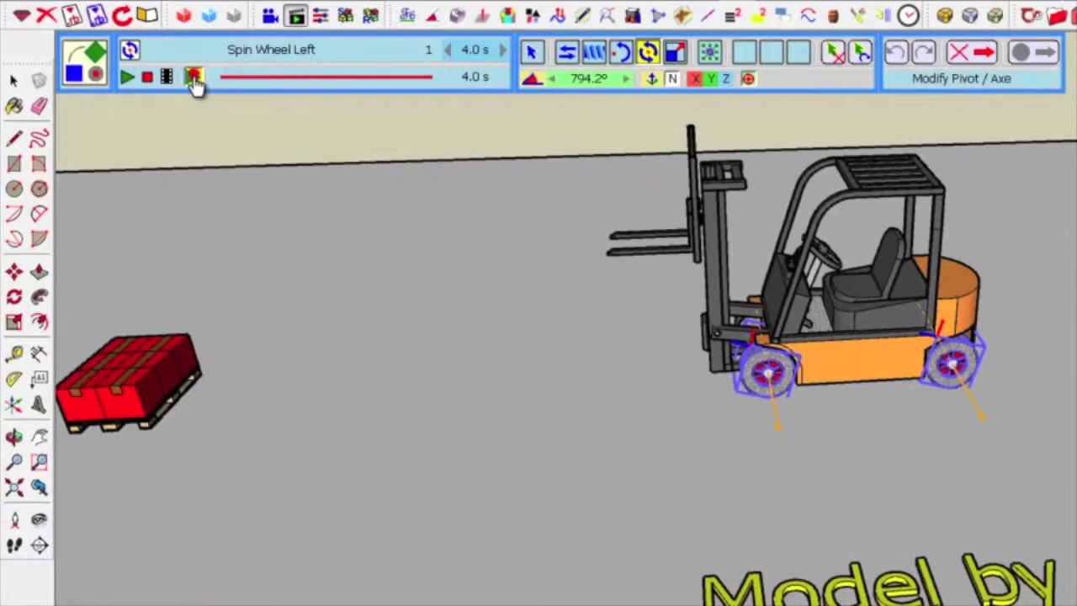
left_click(193, 79)
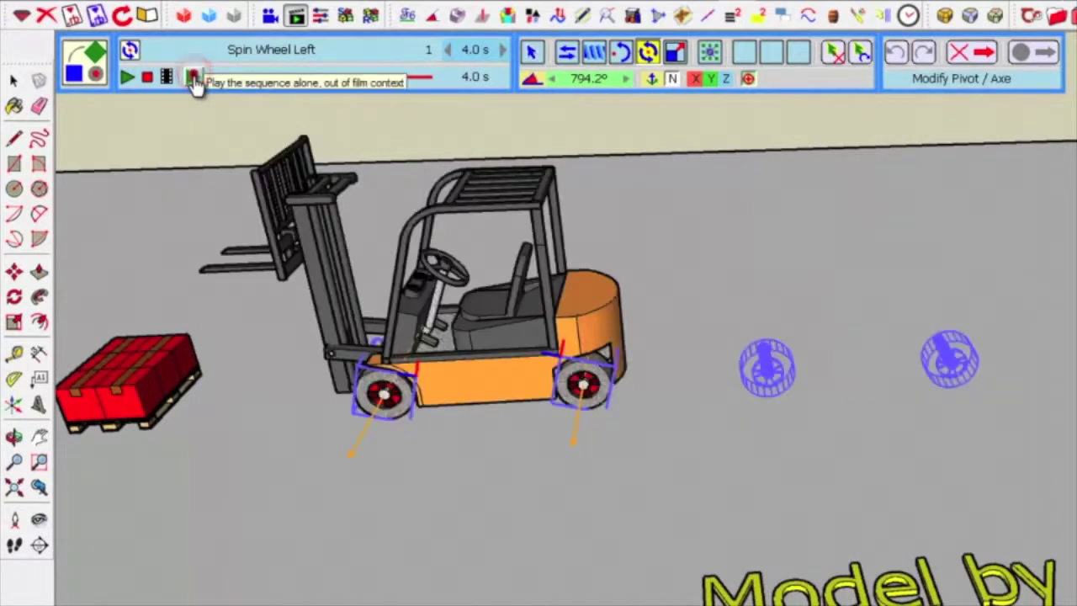
left_click(129, 78)
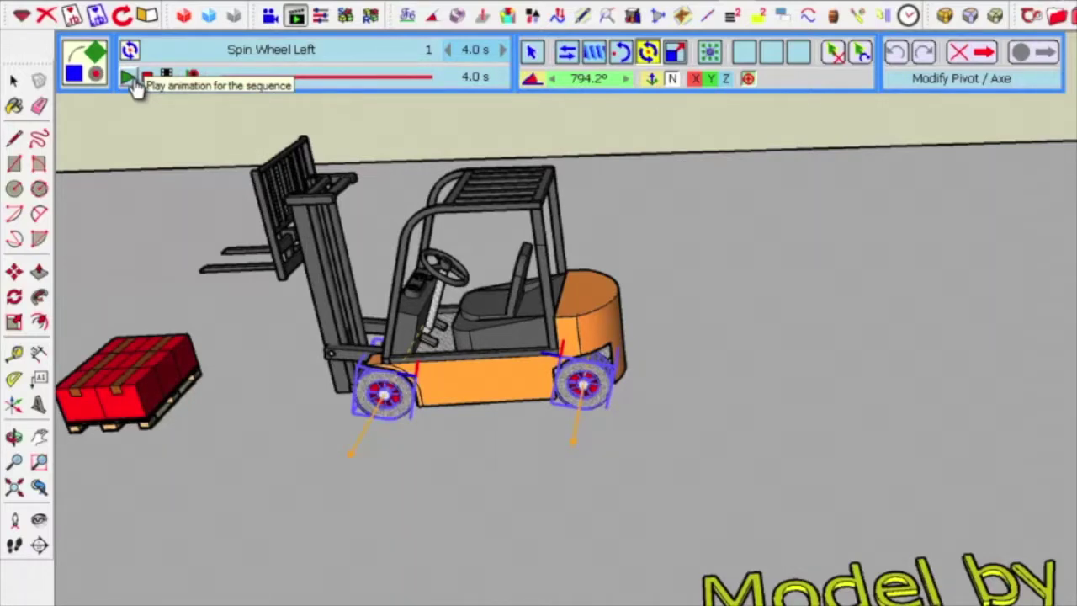
left_click(972, 58)
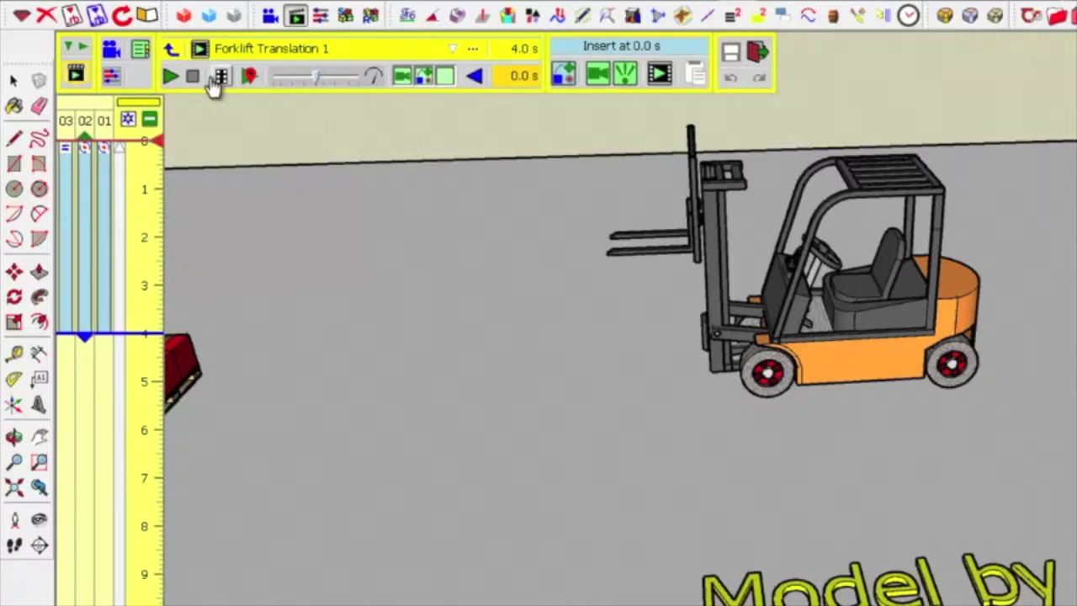
Go back up to Film_1 and play the whole film through to 6.0 s
left_click(171, 54)
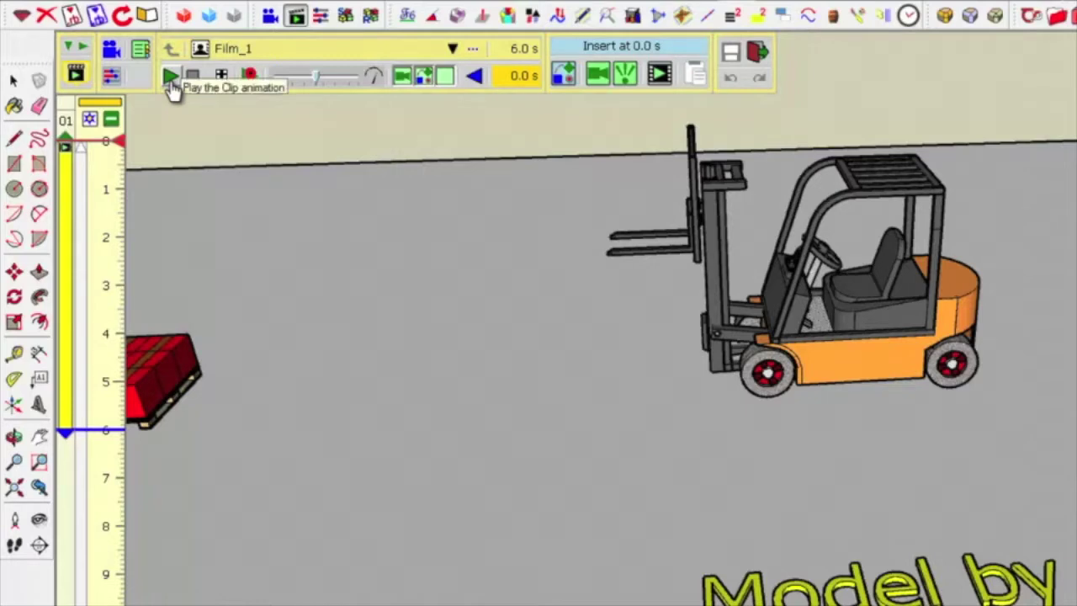
left_click(170, 77)
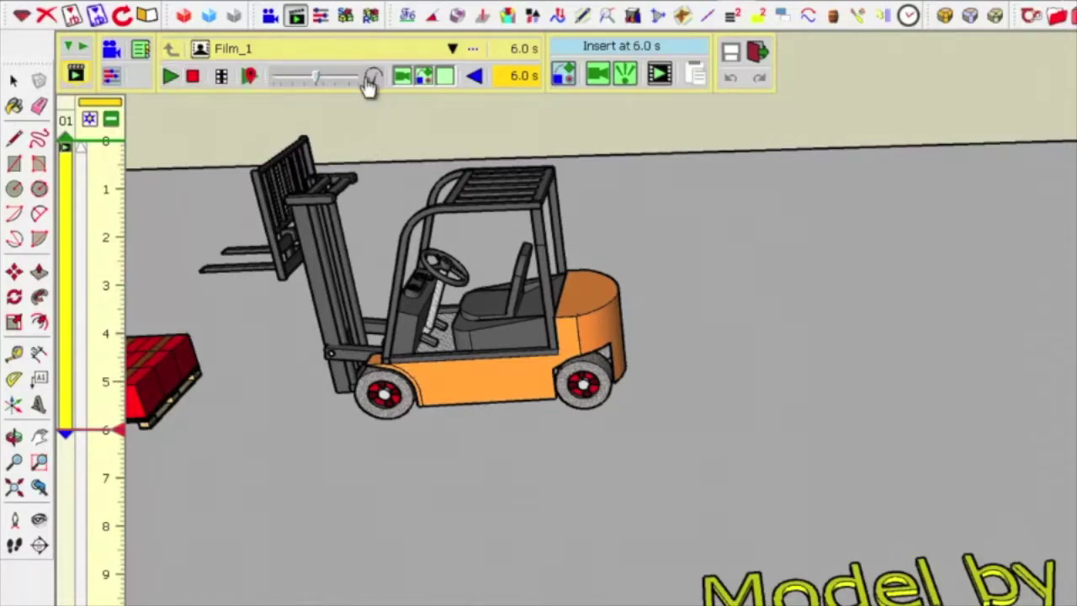
left_click(614, 70)
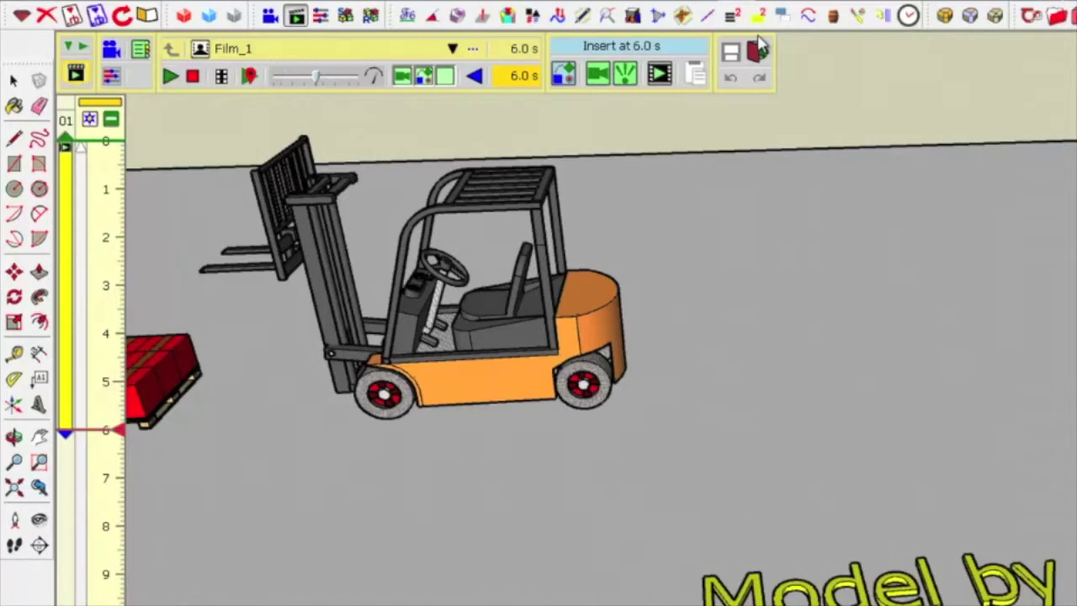